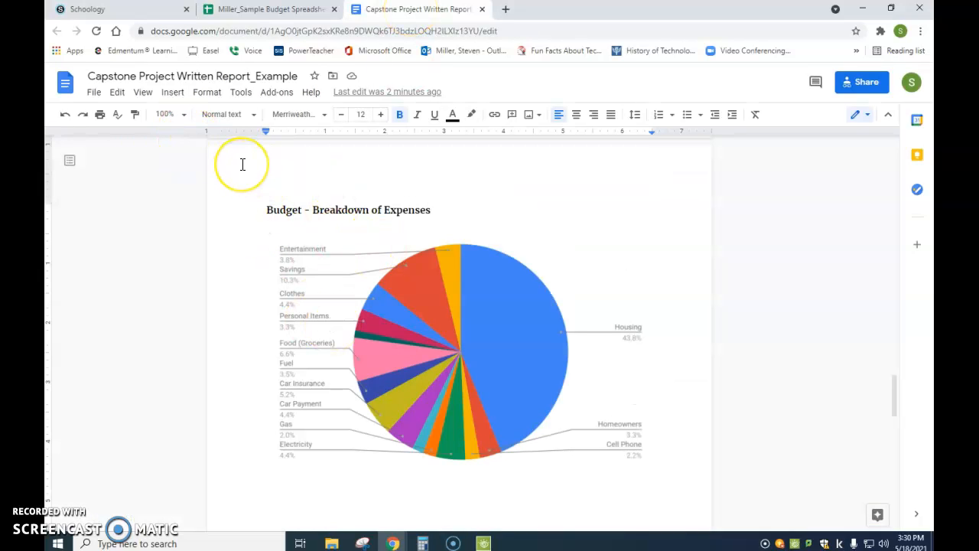
# Delete the existing pie chart under the "Budget - Breakdown of Expenses" heading in the report
pyautogui.click(436, 334)
pyautogui.press('Delete')
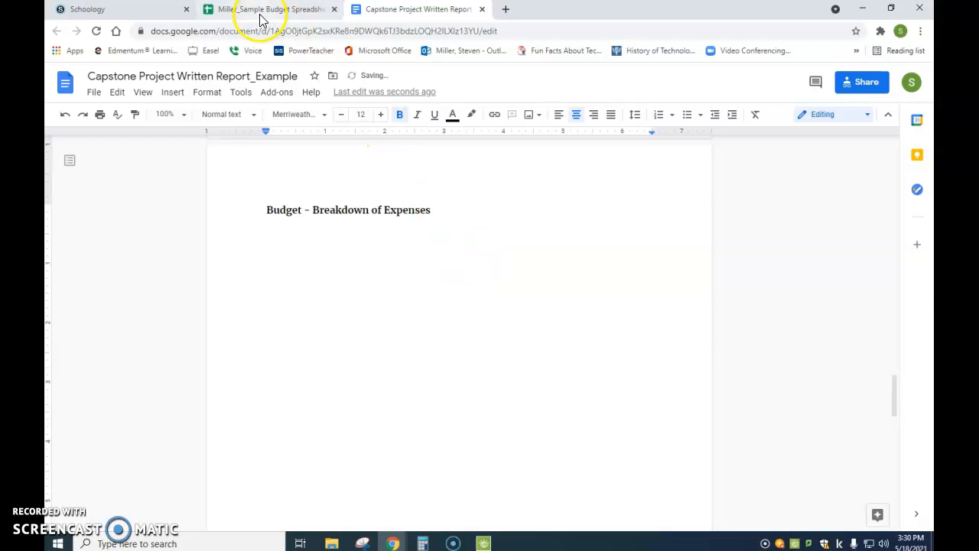
# Switch to the sample budget spreadsheet and copy its expenses pie chart
pyautogui.click(226, 12)
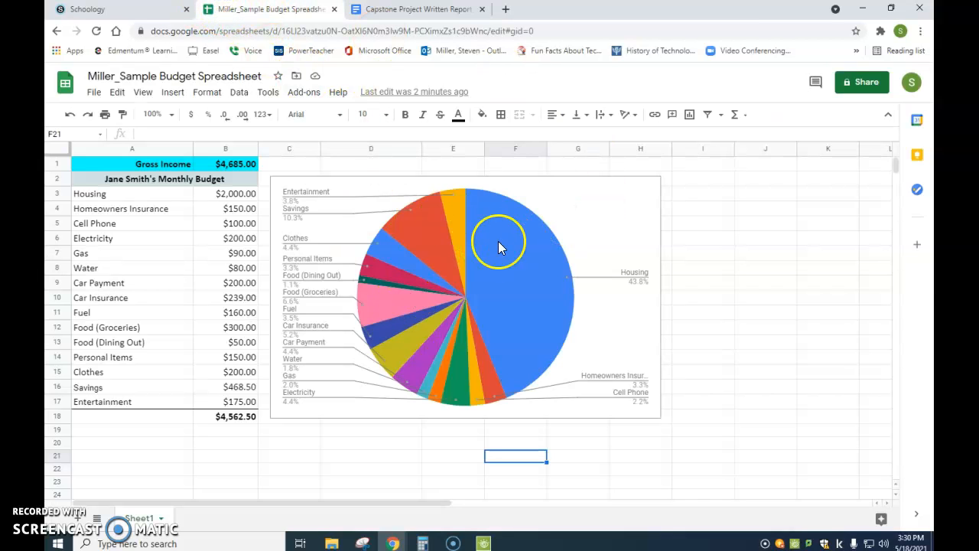
pyautogui.click(505, 306)
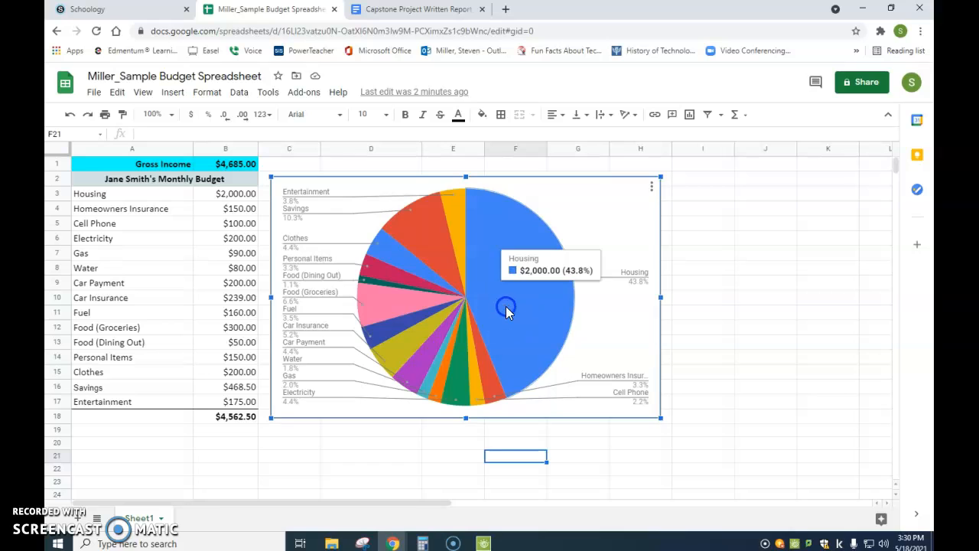
pyautogui.click(651, 187)
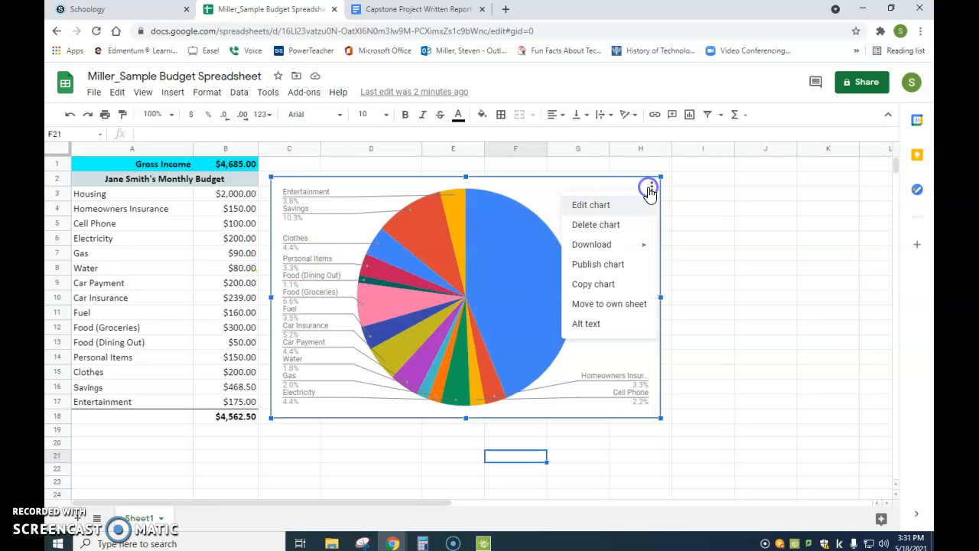
pyautogui.click(608, 289)
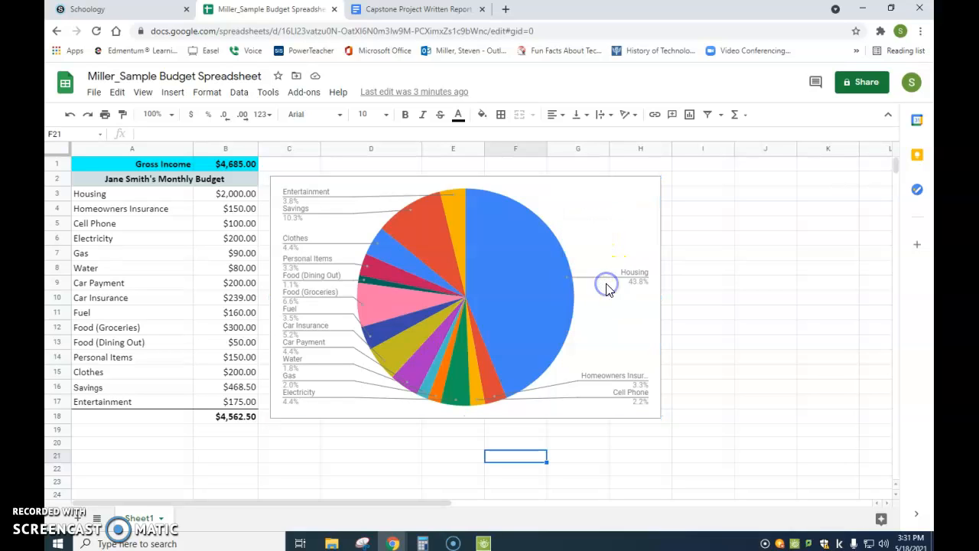
# Paste the chart centred below the "Budget - Breakdown of Expenses" heading in the report, linked to the spreadsheet
pyautogui.click(441, 13)
pyautogui.click(462, 238)
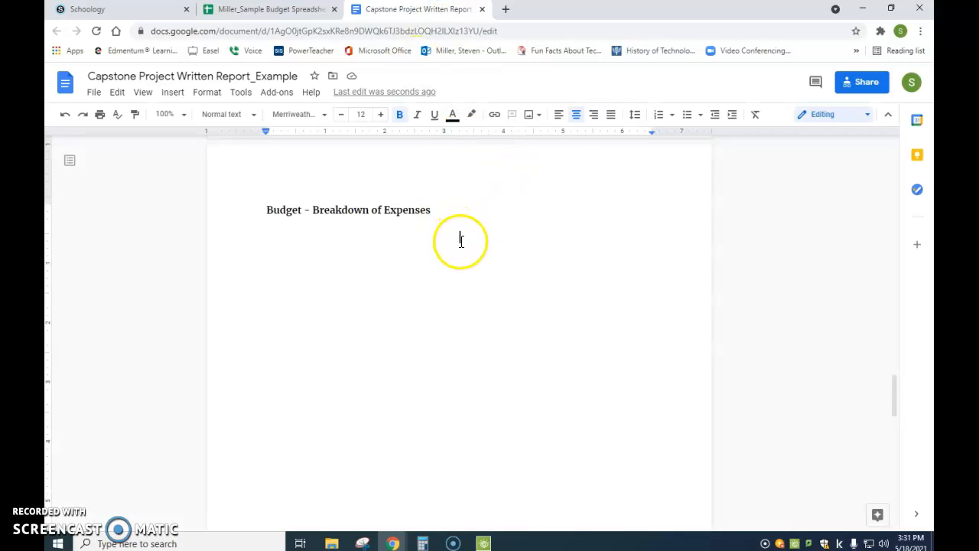
pyautogui.click(575, 115)
pyautogui.rightClick(471, 241)
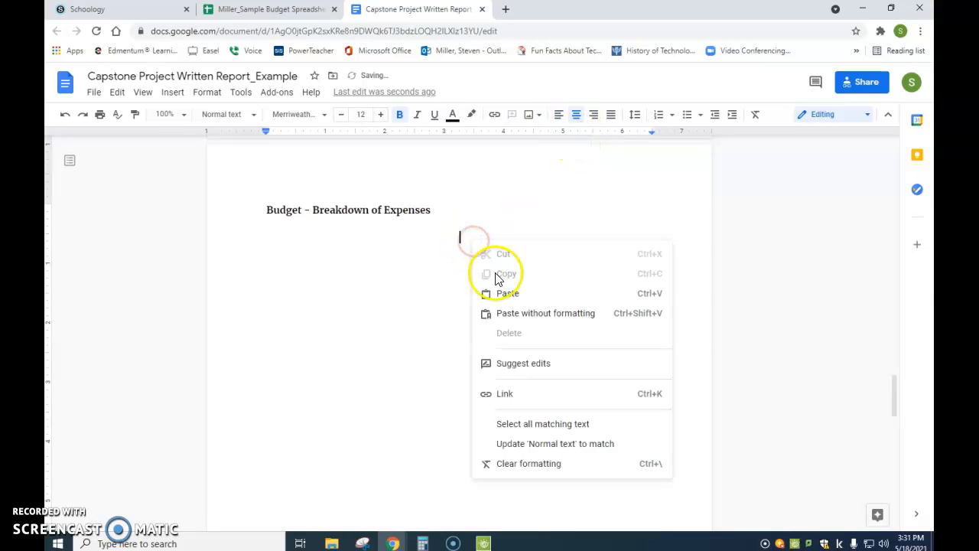
pyautogui.click(505, 296)
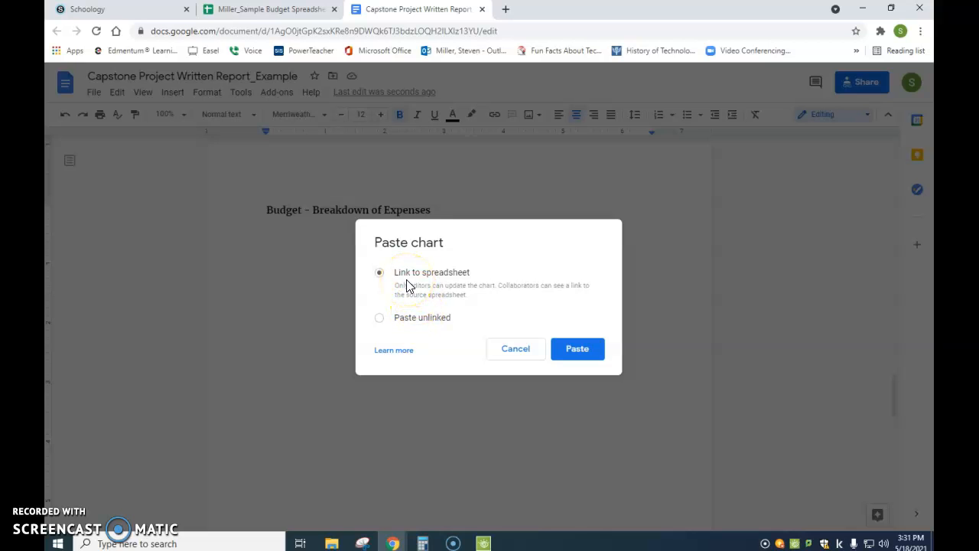
pyautogui.click(580, 351)
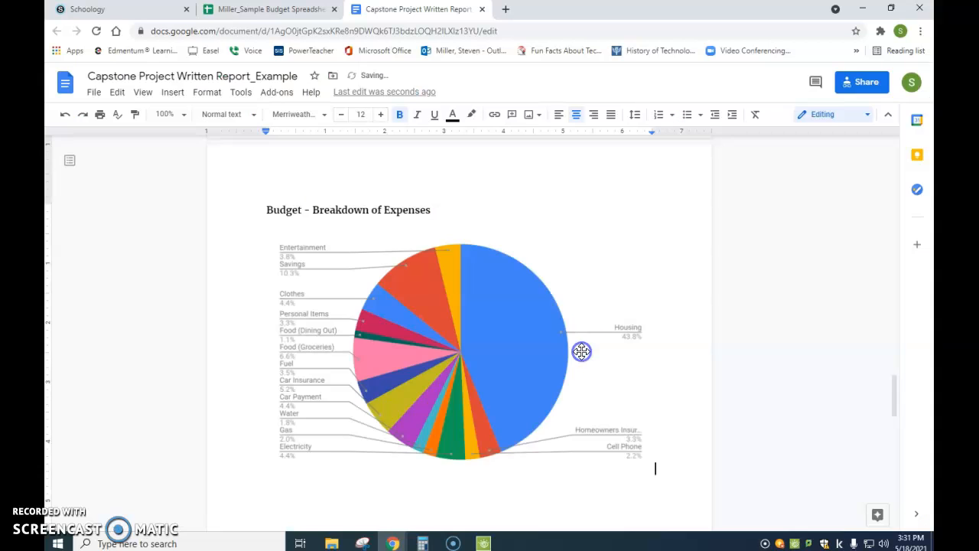
# Examine the link options of the pasted pie chart
pyautogui.click(526, 330)
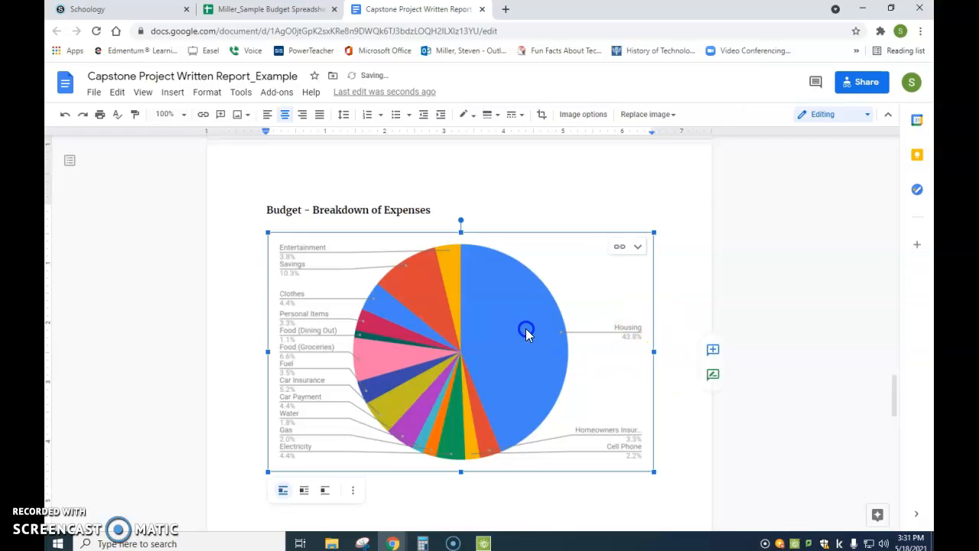
pyautogui.click(622, 247)
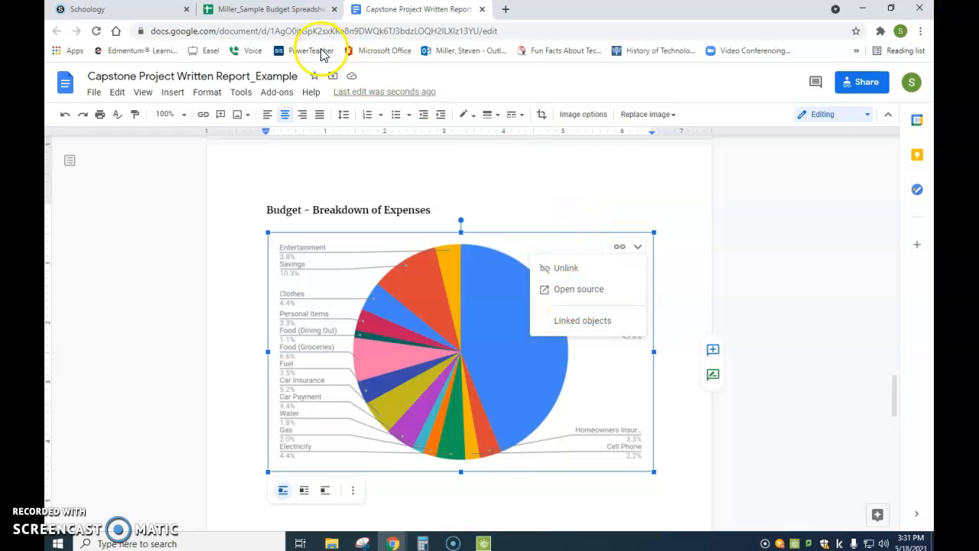
pyautogui.click(558, 178)
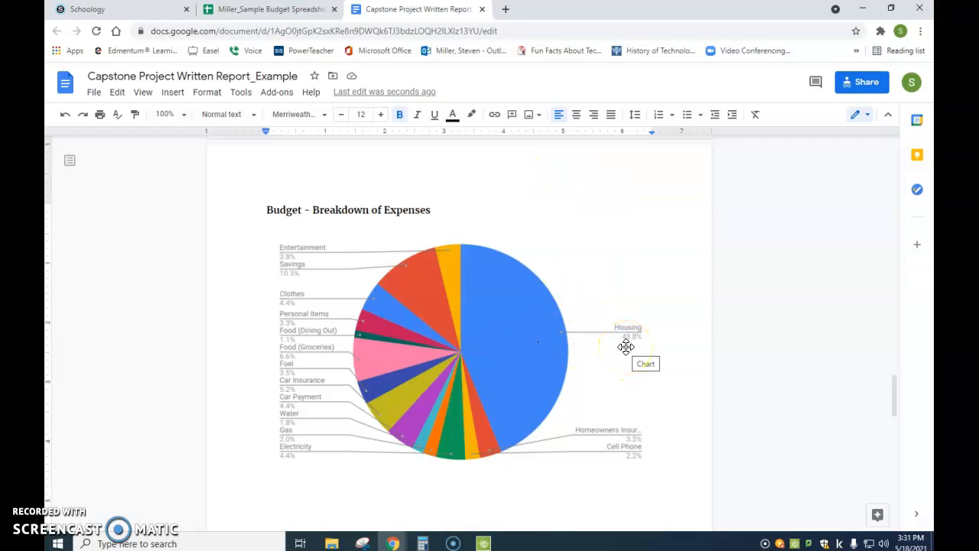
# Set the Housing amount in cell B3 of the budget spreadsheet to $1,500.00
pyautogui.click(267, 9)
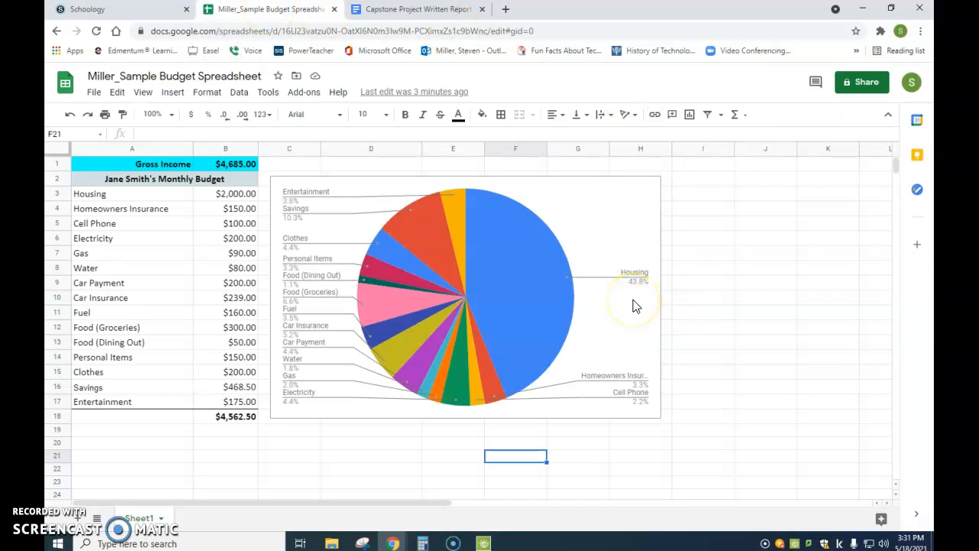
pyautogui.click(223, 196)
pyautogui.write('15')
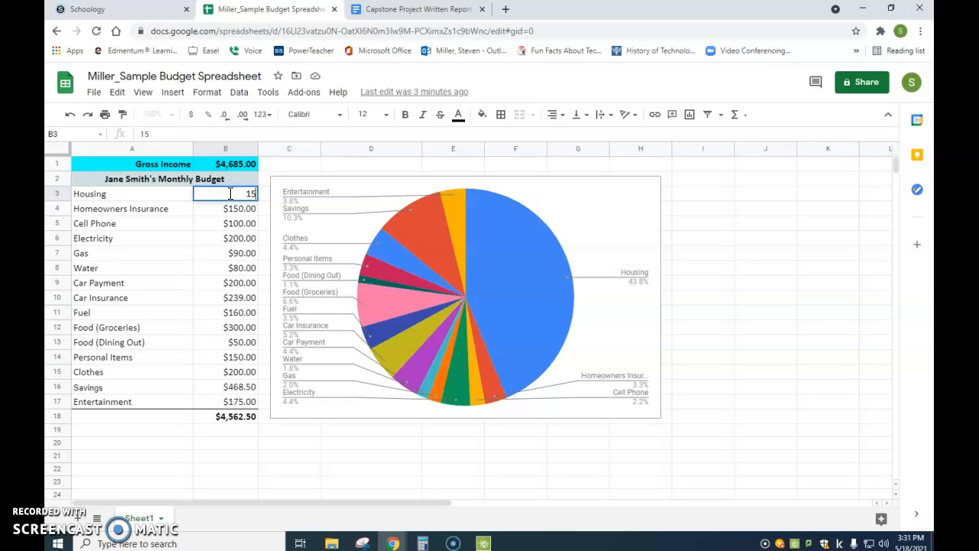
pyautogui.press('Return')
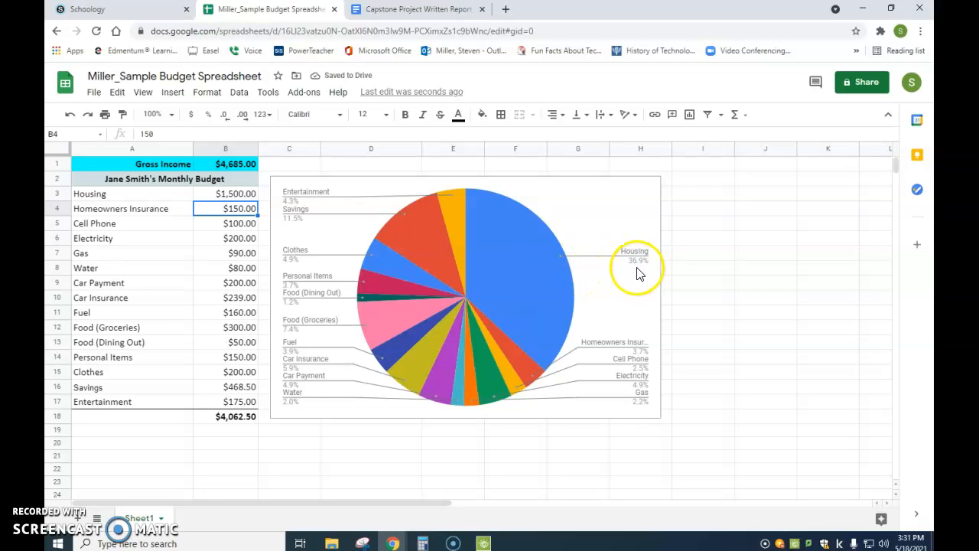
# Update the linked pie chart in the report with the changed spreadsheet data
pyautogui.click(421, 11)
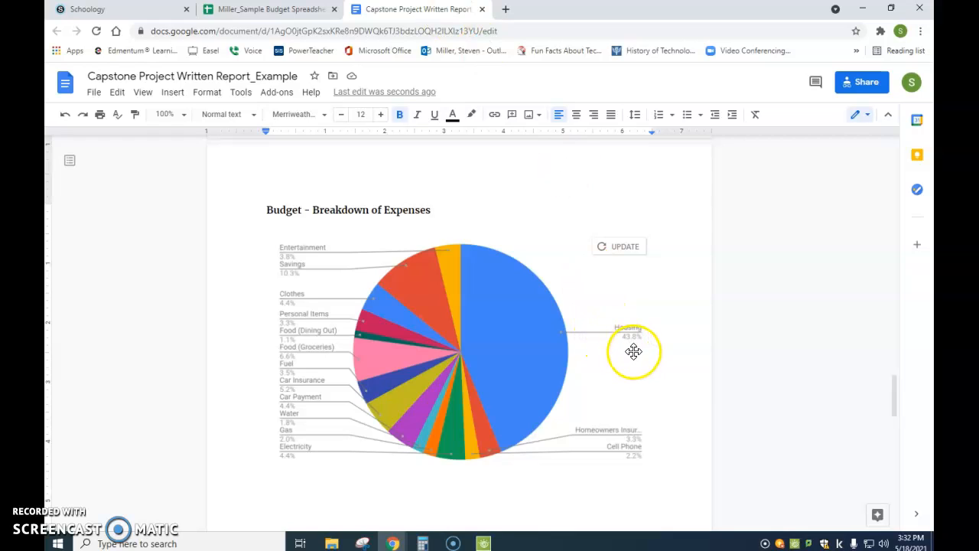
pyautogui.click(616, 247)
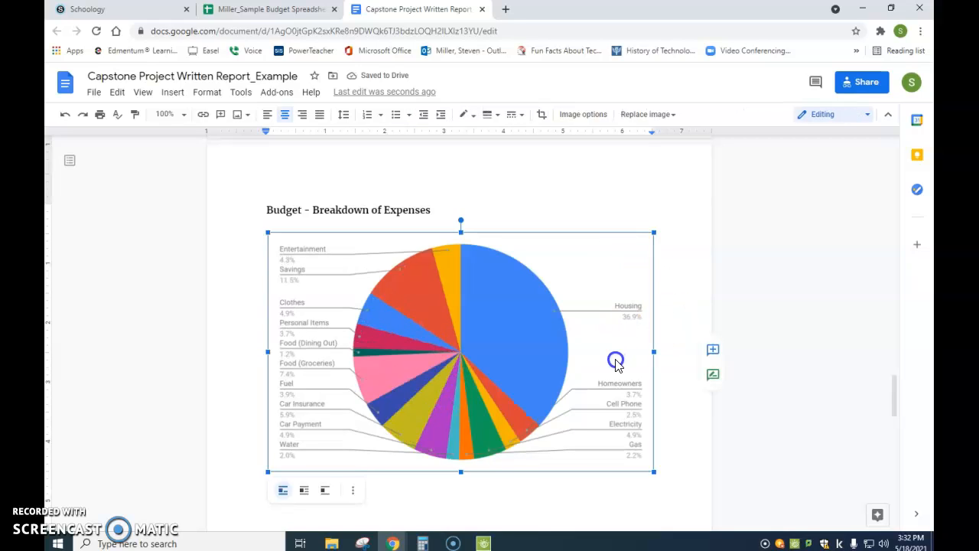
# Compare the spreadsheet's budget table and pie chart with the updated chart in the report
pyautogui.click(263, 11)
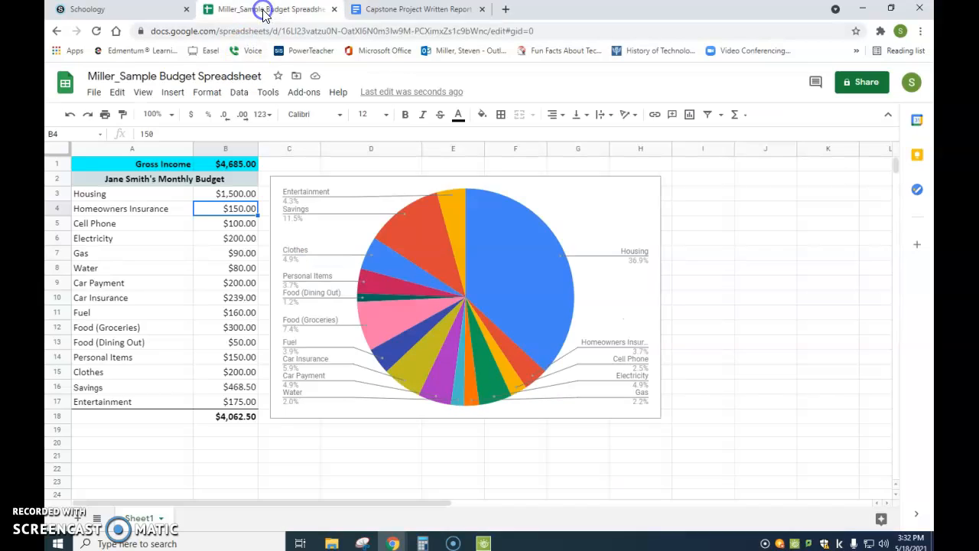
pyautogui.click(395, 11)
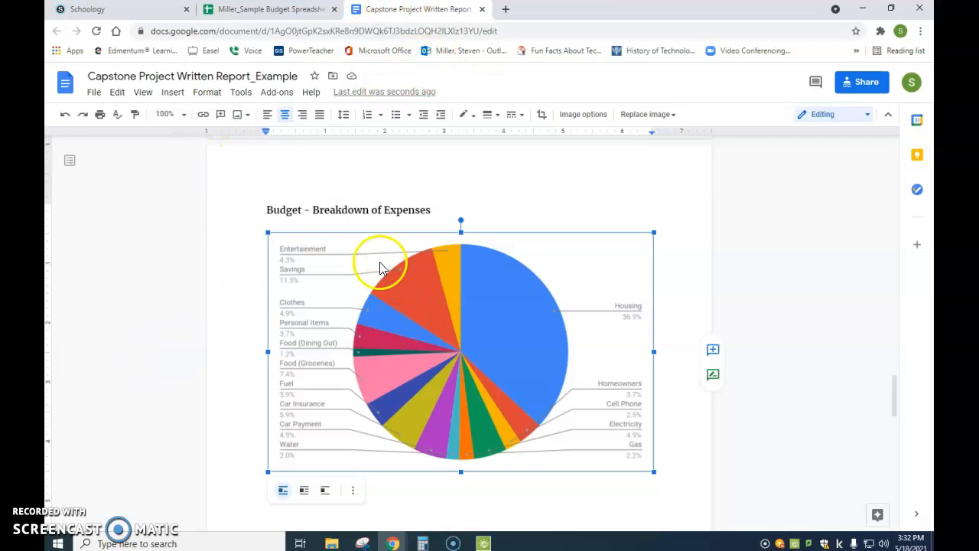
pyautogui.click(290, 10)
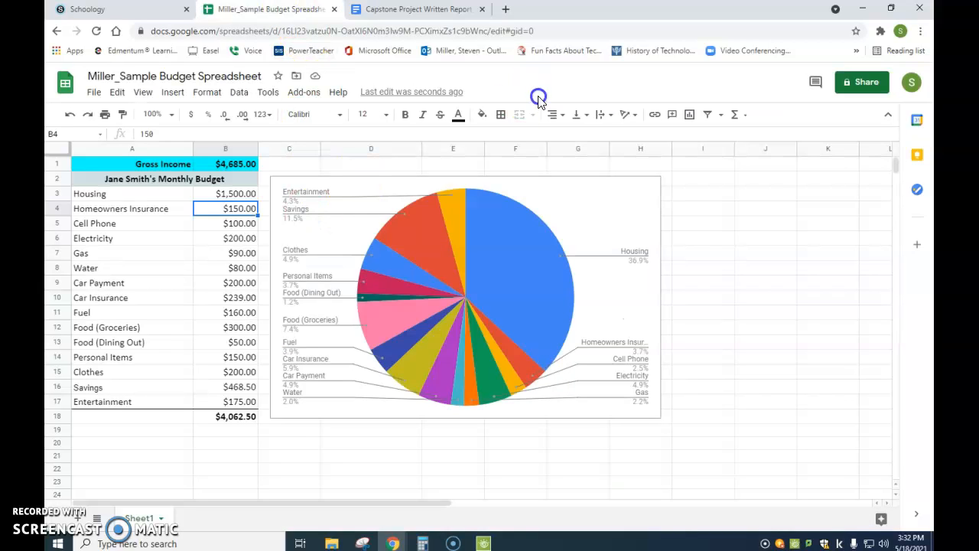
pyautogui.click(382, 10)
# Examine the link options of the monthly budget table in the report
pyautogui.scroll(4, 513, 281)
pyautogui.scroll(3, 513, 281)
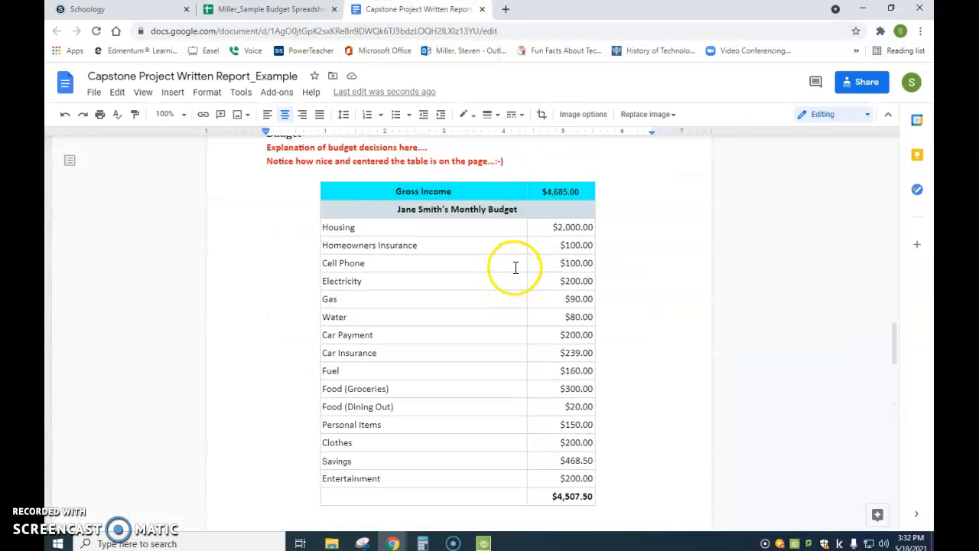
pyautogui.click(456, 191)
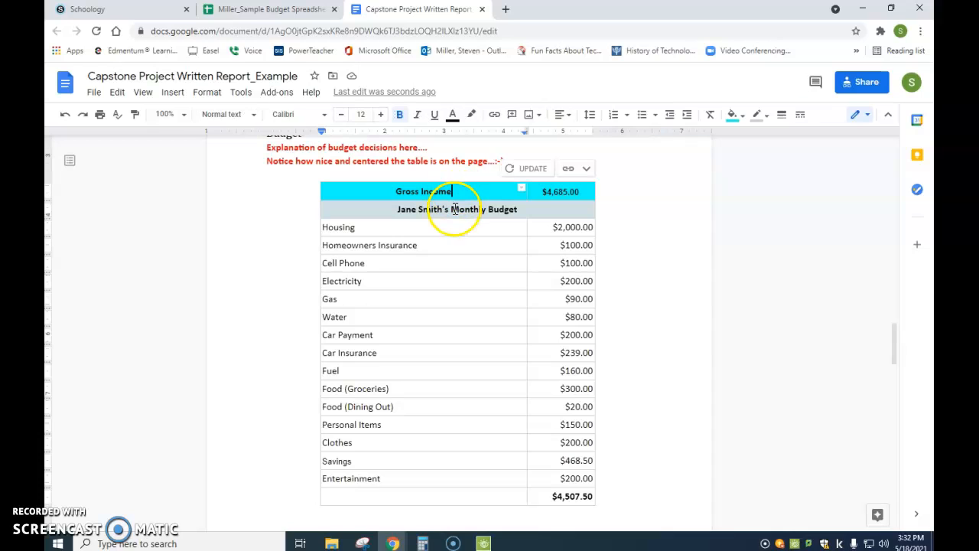
pyautogui.click(573, 170)
pyautogui.click(574, 172)
pyautogui.click(483, 319)
pyautogui.click(412, 192)
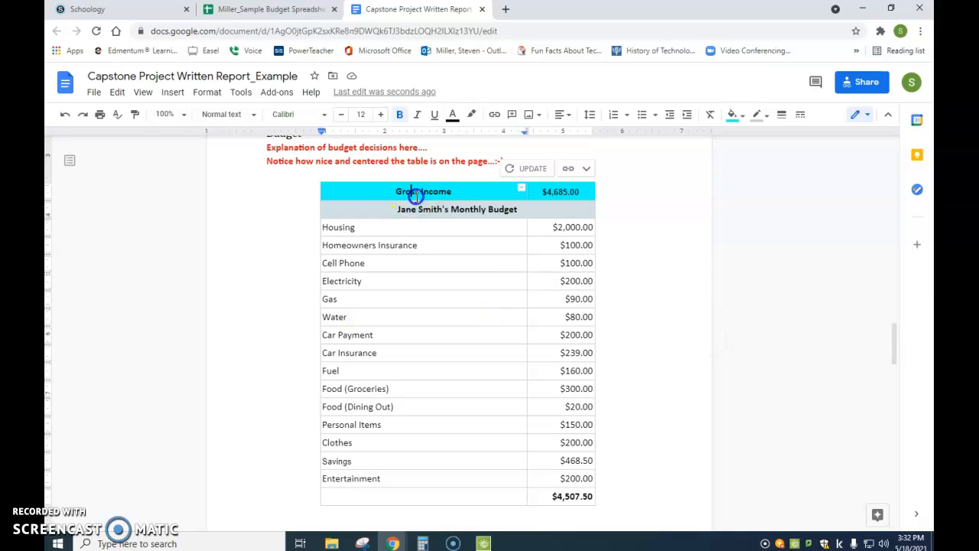
# Try to delete the whole monthly budget table from the report
pyautogui.moveTo(416, 191); pyautogui.dragTo(572, 498)
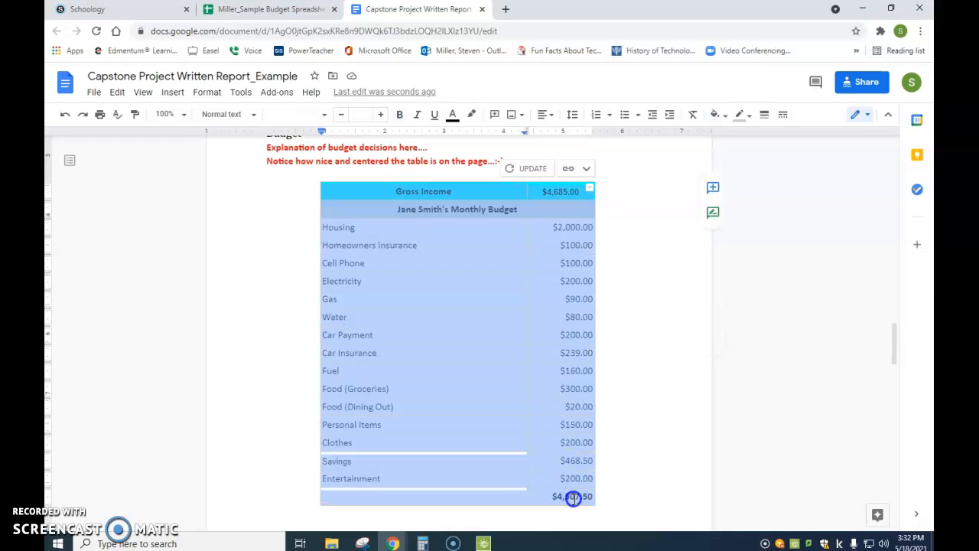
pyautogui.press('Delete')
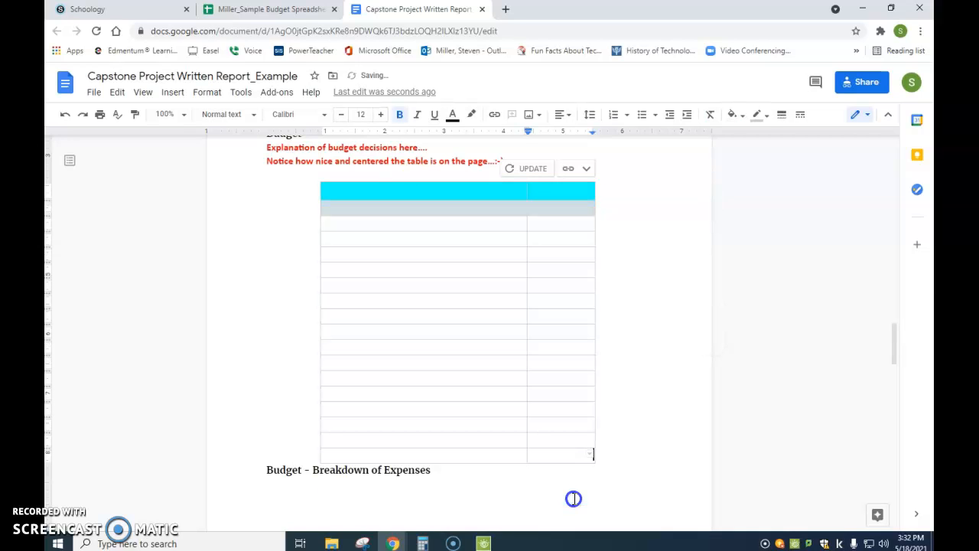
pyautogui.hotkey('ctrl', 'z')
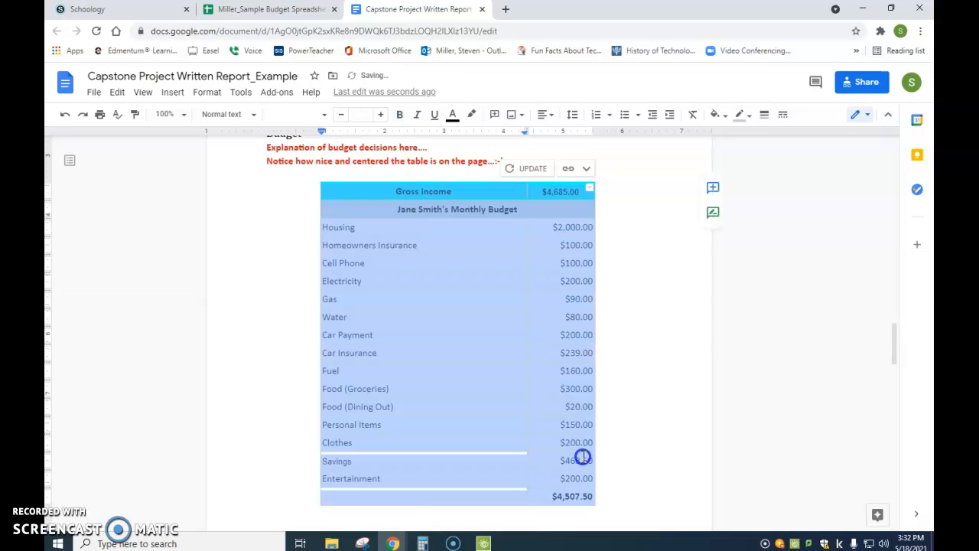
pyautogui.click(614, 442)
# Try to centre the empty line below the pie chart in the report
pyautogui.scroll(-10, 605, 428)
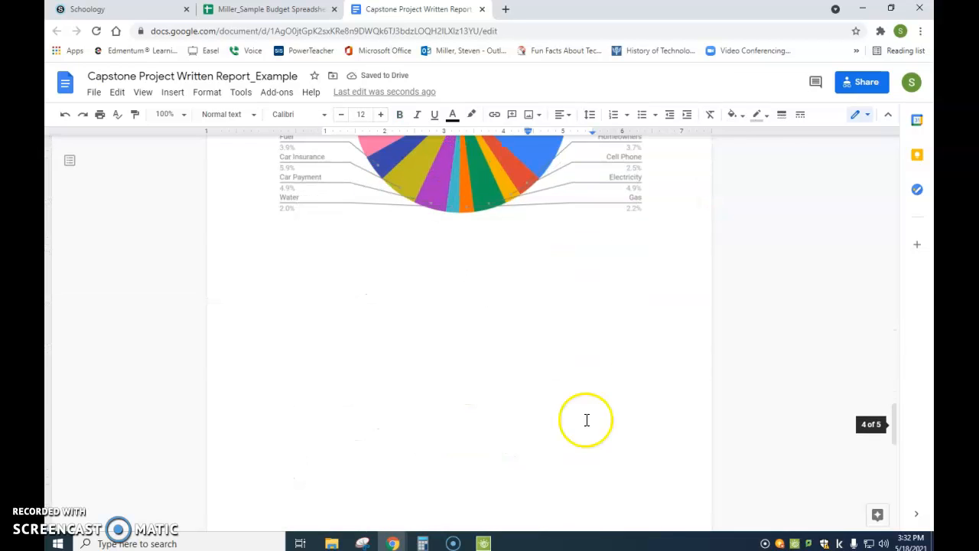
pyautogui.click(484, 326)
pyautogui.click(562, 115)
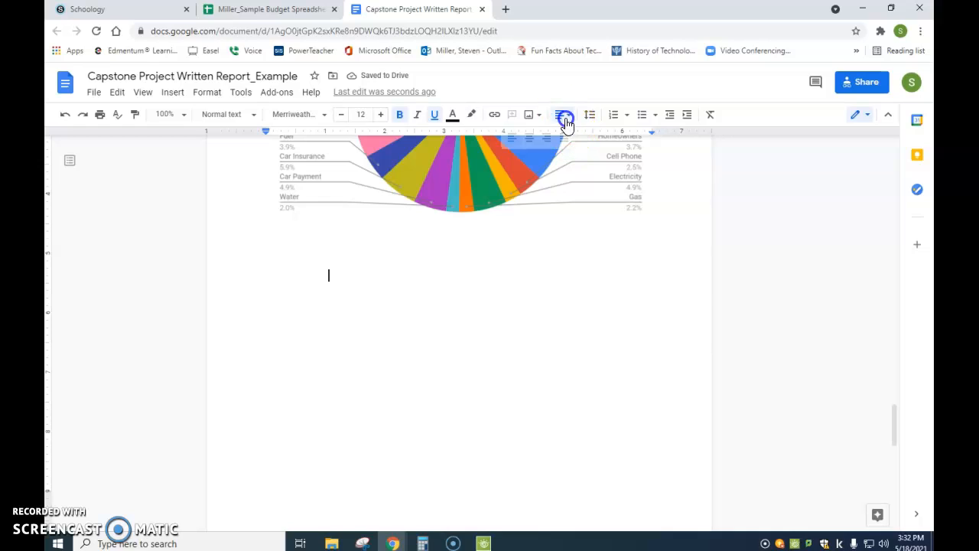
pyautogui.click(528, 140)
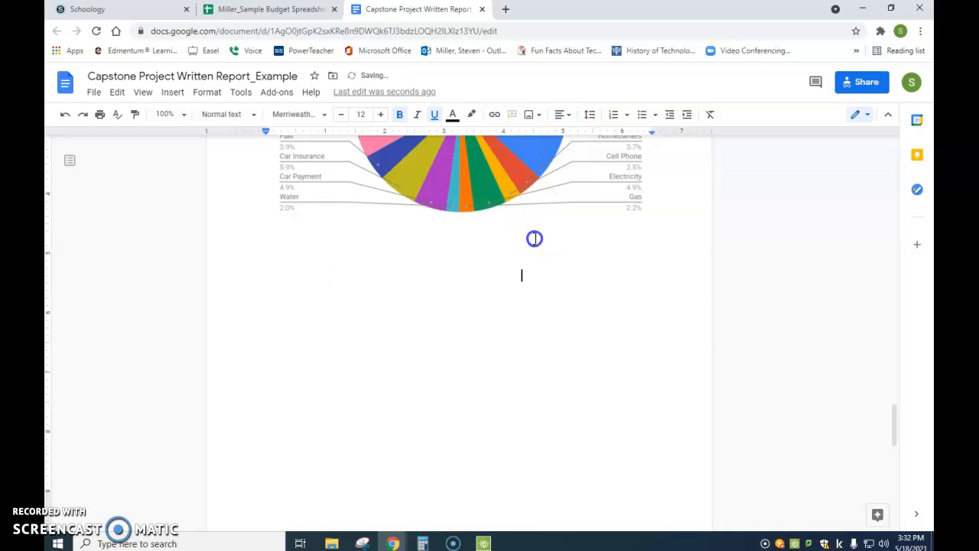
pyautogui.hotkey('ctrl', 'z')
pyautogui.hotkey('ctrl', 'z')
# Insert a page break before the Works Cited section and centre the empty line below the pie chart
pyautogui.hotkey('ctrl', 'Return')
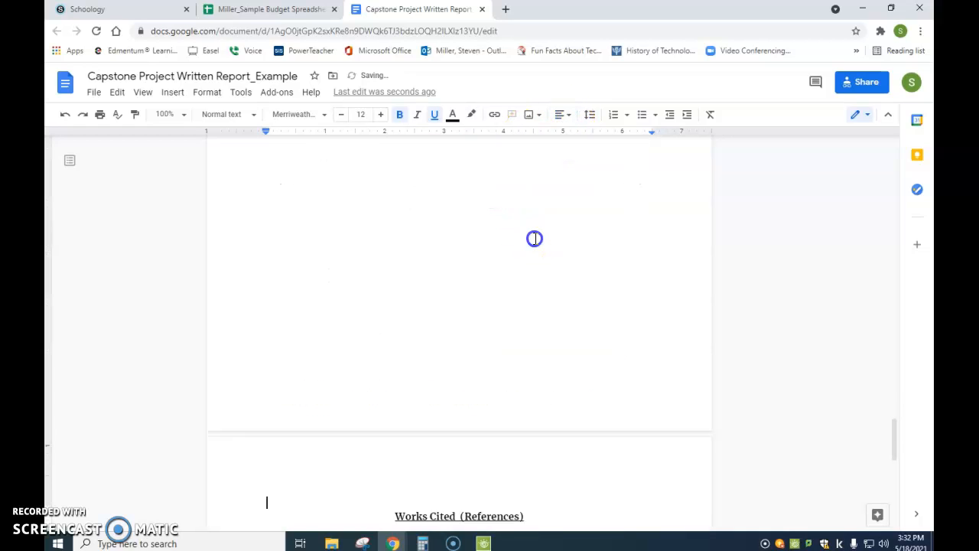
pyautogui.scroll(3, 513, 221)
pyautogui.click(469, 329)
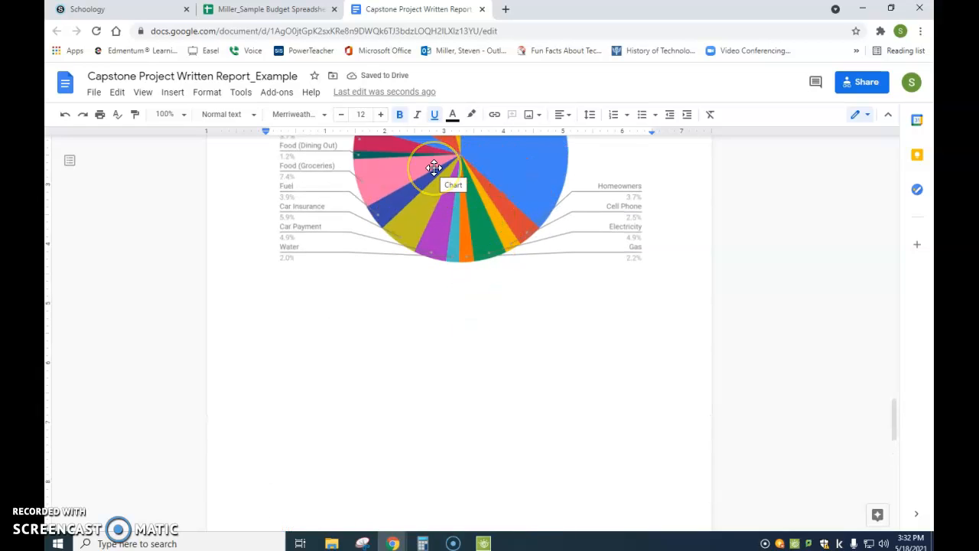
pyautogui.click(562, 114)
pyautogui.click(531, 138)
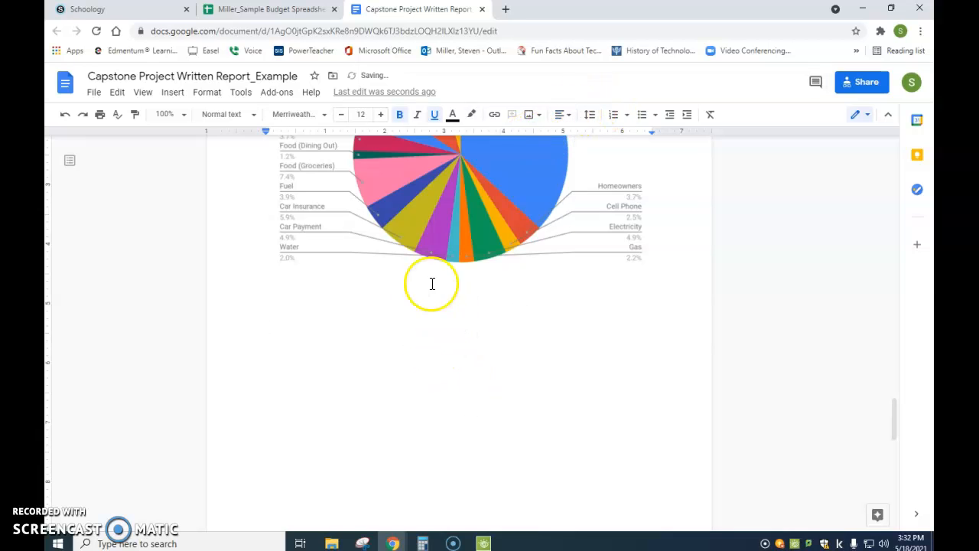
# Switch to the budget spreadsheet and copy the monthly budget table in cells A1:B18
pyautogui.click(250, 10)
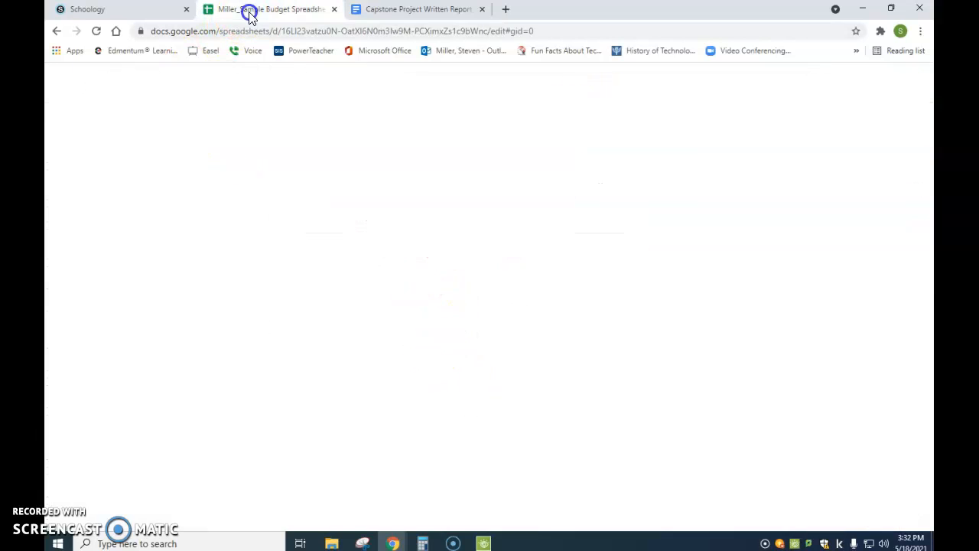
pyautogui.moveTo(163, 170); pyautogui.dragTo(240, 417)
pyautogui.click(117, 92)
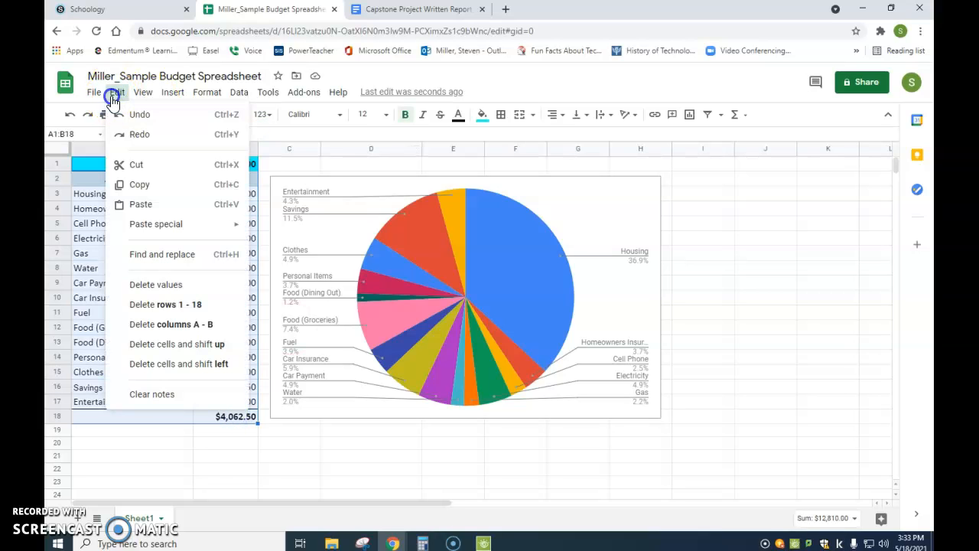
pyautogui.click(149, 191)
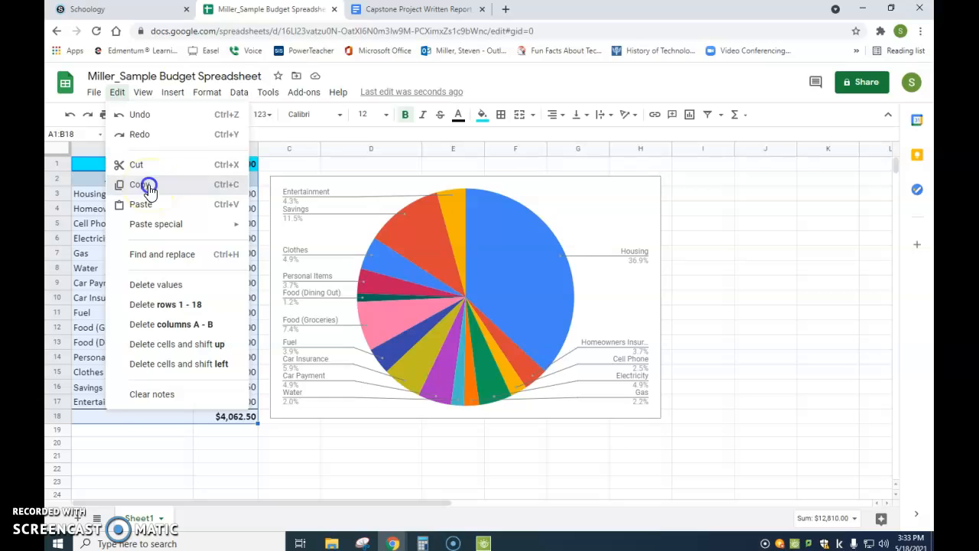
# Switch to the report and paste the copied budget table below the pie chart, linked to the spreadsheet
pyautogui.click(438, 10)
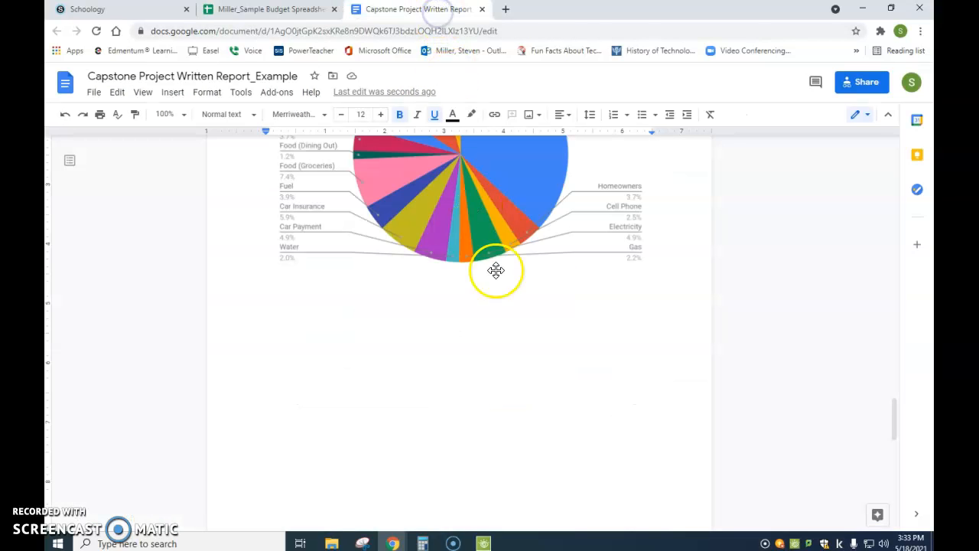
pyautogui.rightClick(475, 322)
pyautogui.click(490, 137)
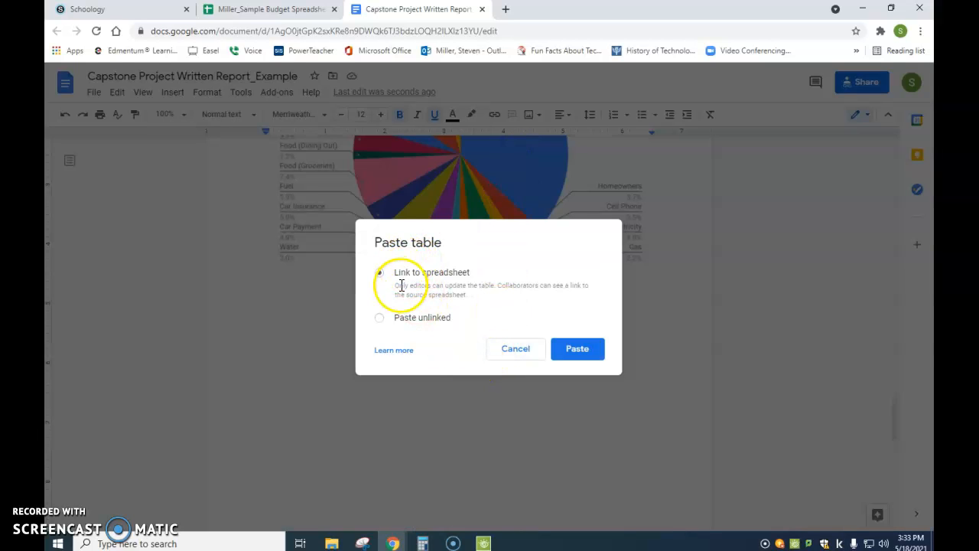
pyautogui.click(577, 348)
pyautogui.click(557, 354)
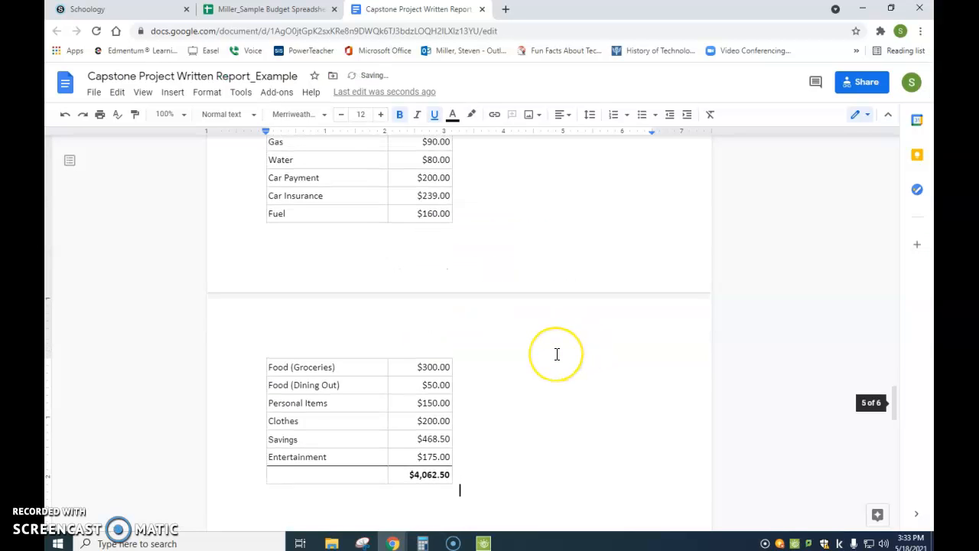
# Remove the extra blank line between the pie chart and the budget table and insert a page break before the table
pyautogui.scroll(4, 556, 354)
pyautogui.scroll(-3, 557, 354)
pyautogui.scroll(1, 557, 354)
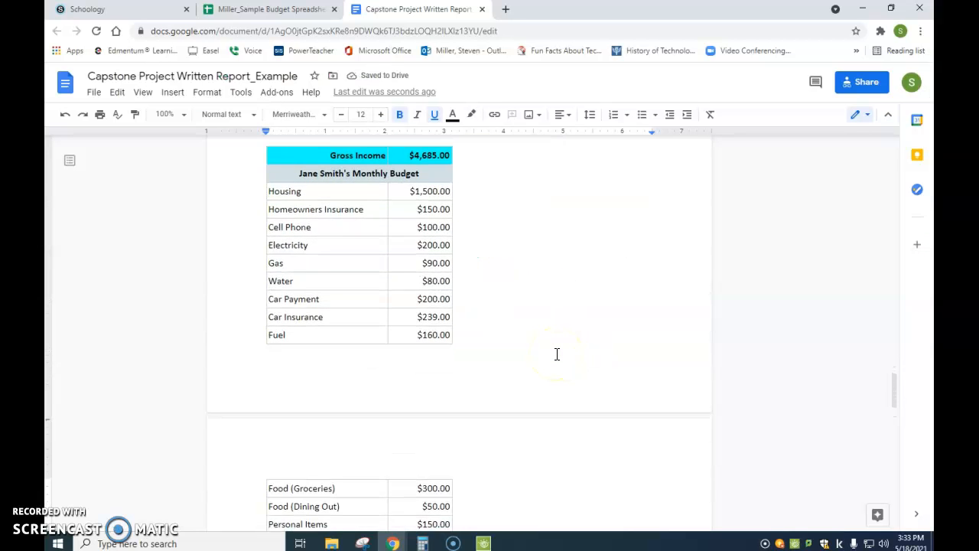
pyautogui.scroll(-3, 462, 274)
pyautogui.scroll(5, 459, 290)
pyautogui.scroll(1, 416, 224)
pyautogui.click(399, 291)
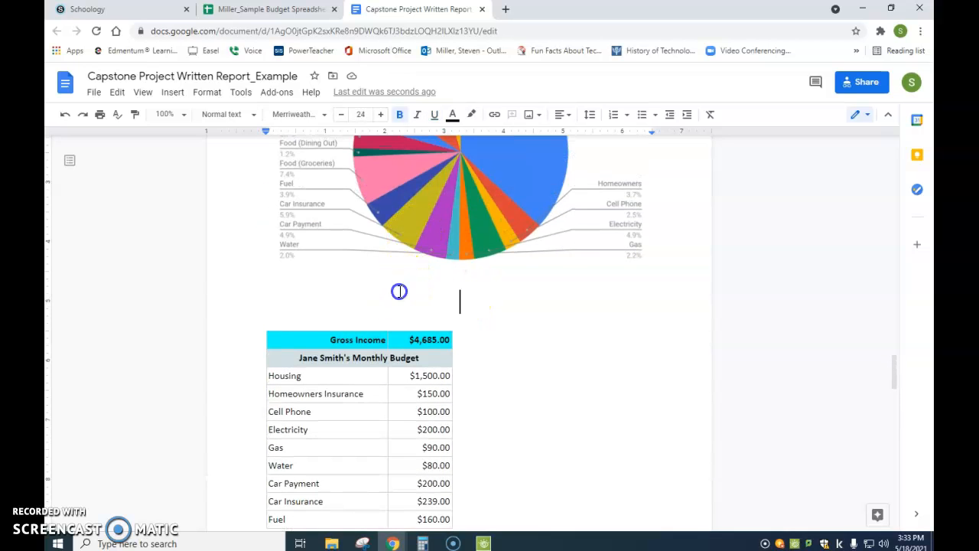
pyautogui.press('BackSpace')
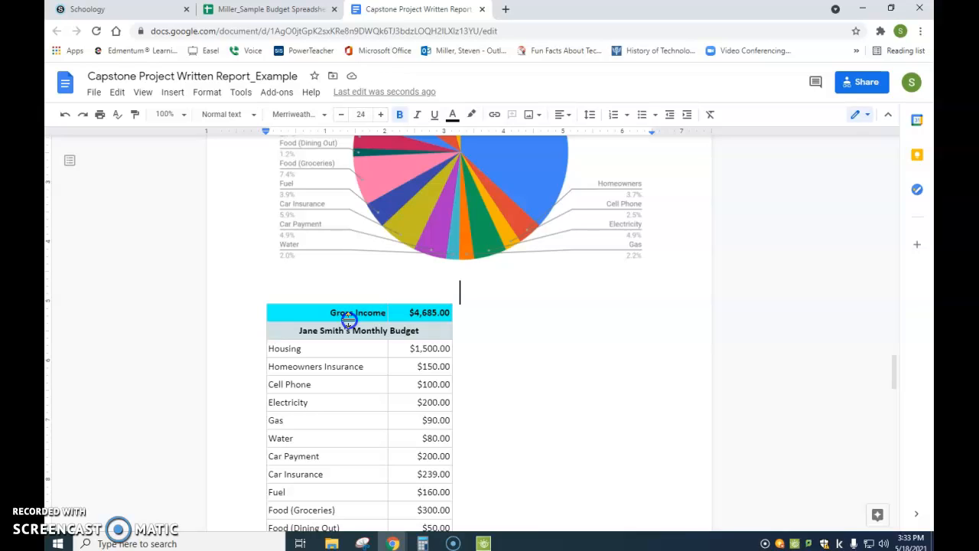
pyautogui.hotkey('ctrl', 'Return')
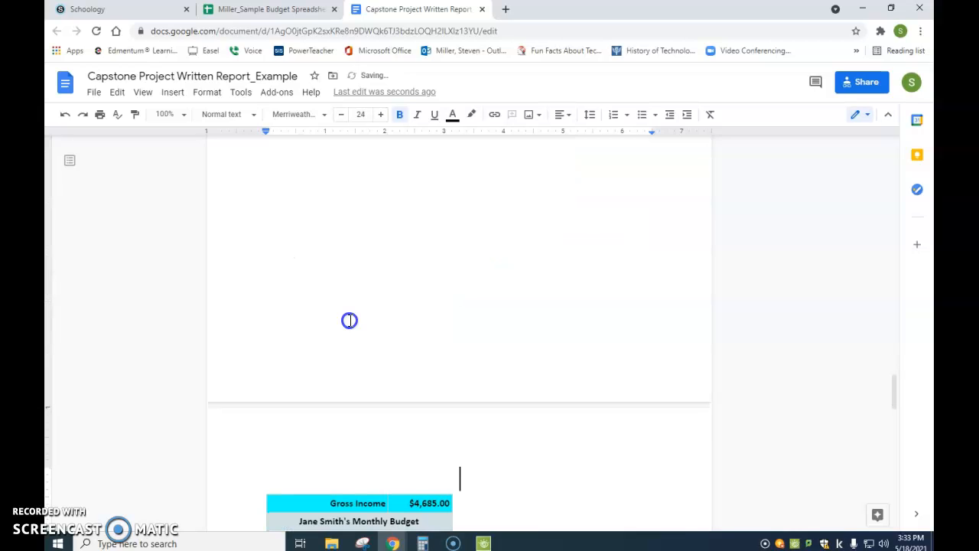
# Widen the budget table and its first column outward, and bring its left edge in to about 1.1 inches on the ruler
pyautogui.click(472, 265)
pyautogui.scroll(-3, 479, 321)
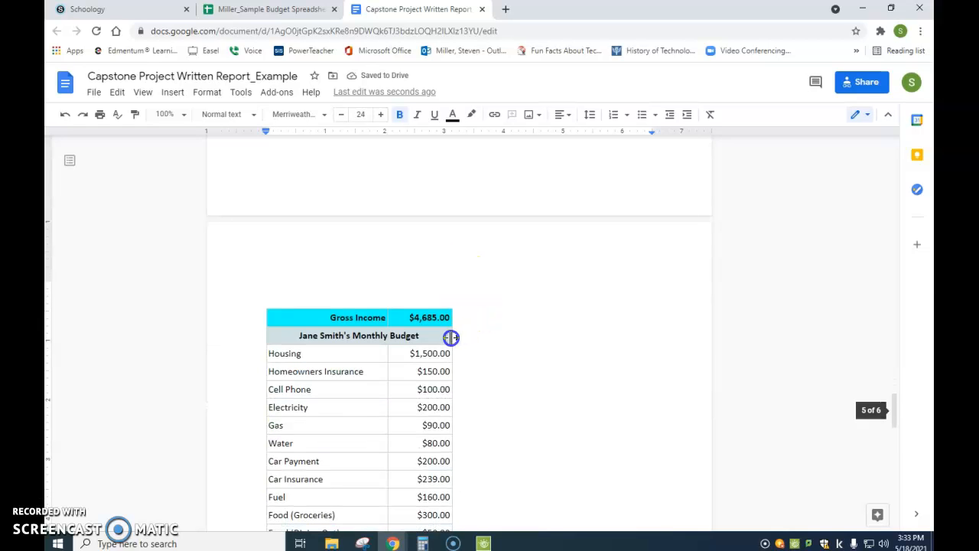
pyautogui.moveTo(451, 338); pyautogui.dragTo(615, 341)
pyautogui.moveTo(389, 353); pyautogui.dragTo(565, 365)
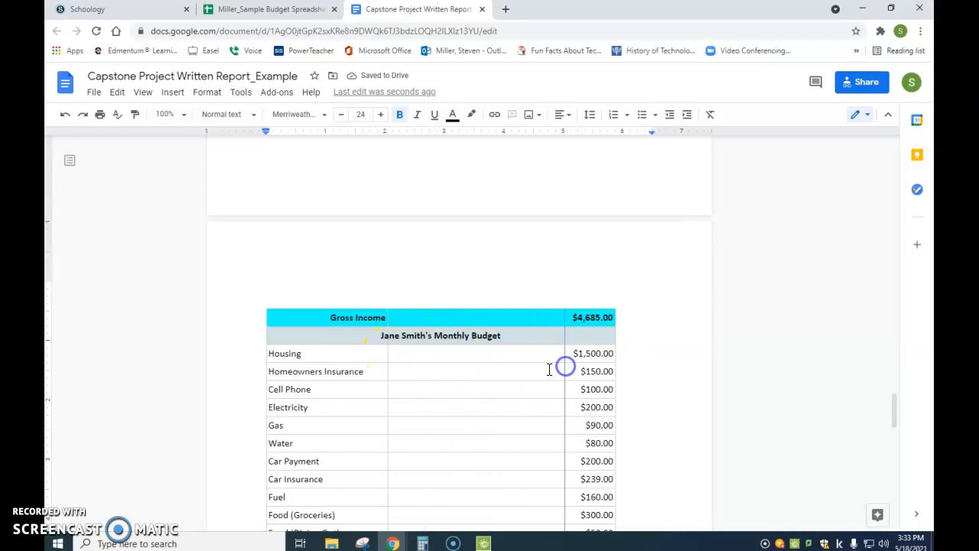
pyautogui.moveTo(266, 352); pyautogui.dragTo(330, 357)
pyautogui.click(586, 371)
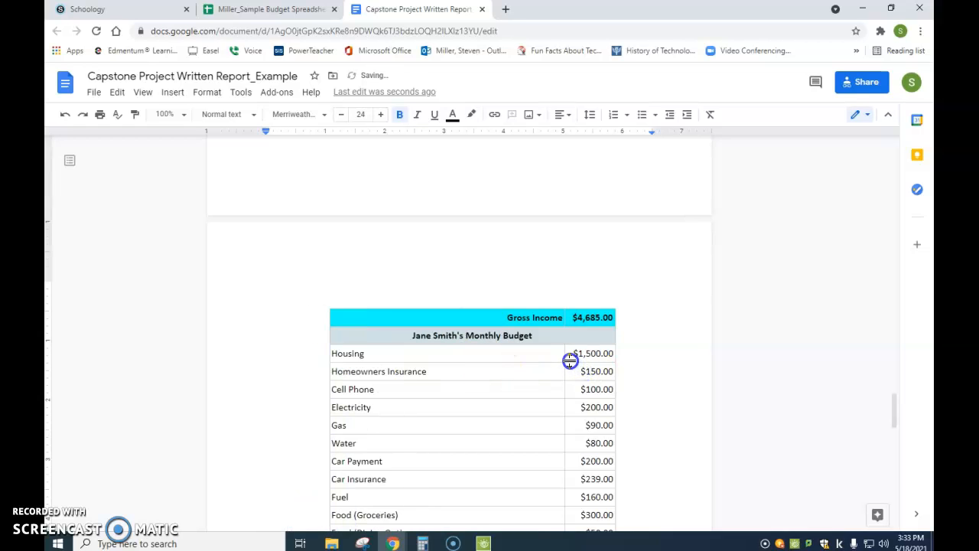
# Narrow the budget table's columns, placing the divider at about 3.7 inches and the right edge at about 5.1 inches
pyautogui.moveTo(564, 357); pyautogui.dragTo(487, 357)
pyautogui.moveTo(615, 357); pyautogui.dragTo(569, 355)
pyautogui.scroll(-5, 630, 389)
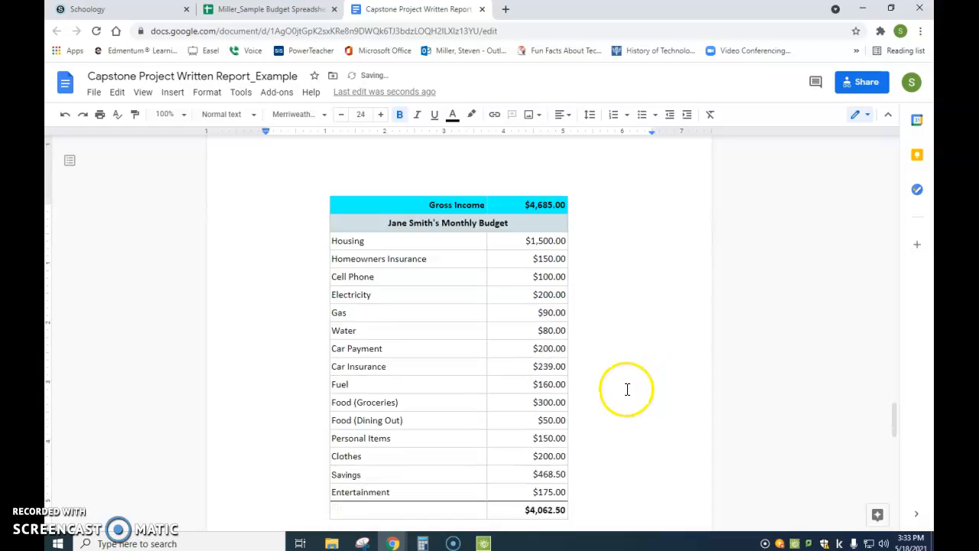
pyautogui.scroll(5, 624, 388)
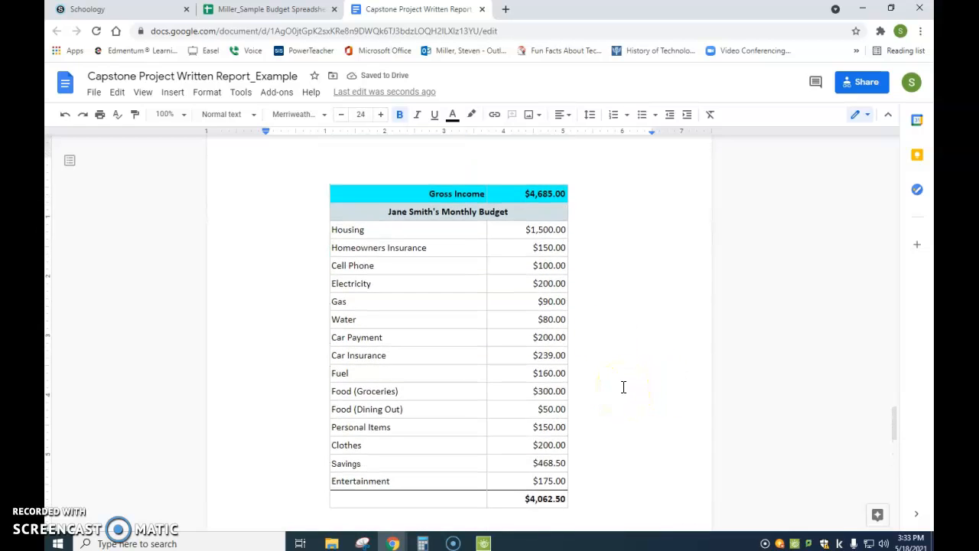
# Centre the amounts from Housing through Entertainment and the total below them in the table's second column
pyautogui.moveTo(551, 224); pyautogui.dragTo(532, 479)
pyautogui.click(543, 114)
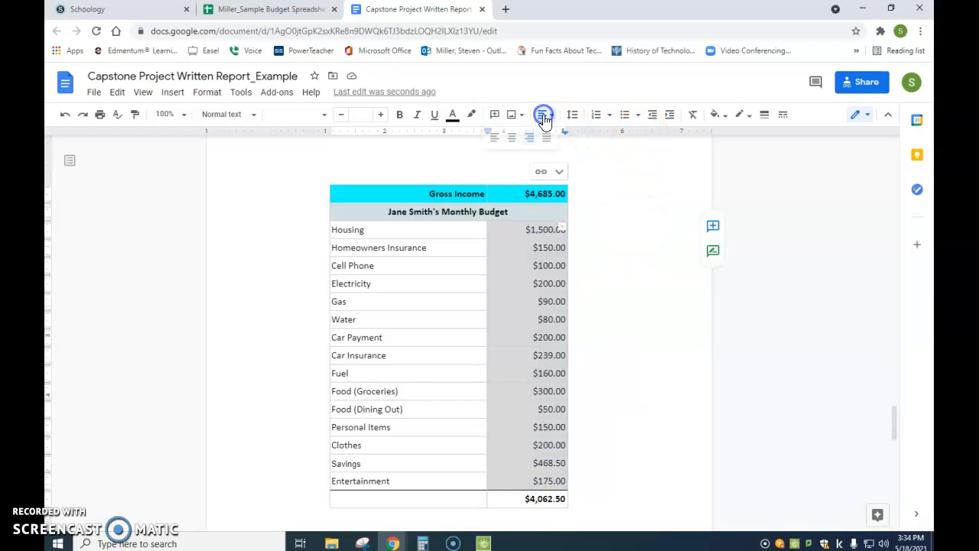
pyautogui.click(515, 146)
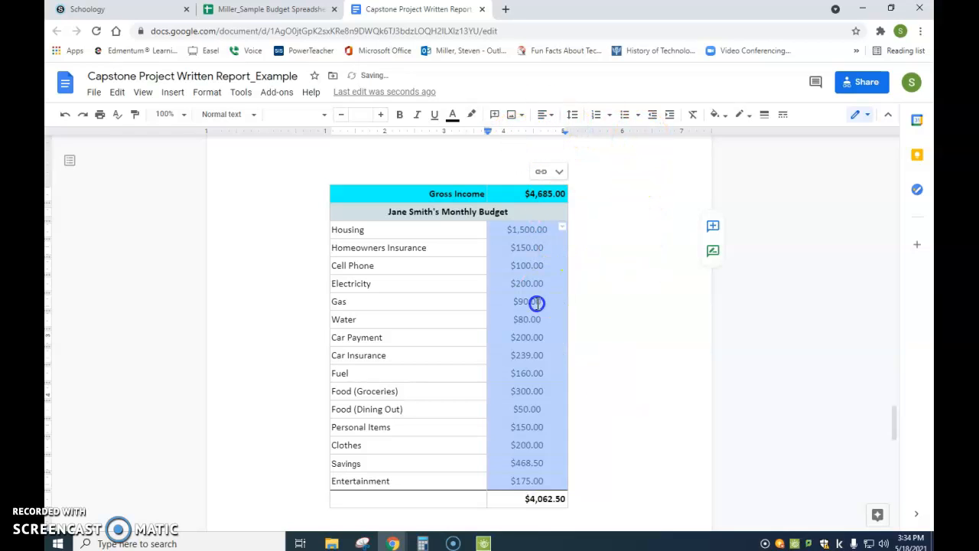
pyautogui.click(533, 498)
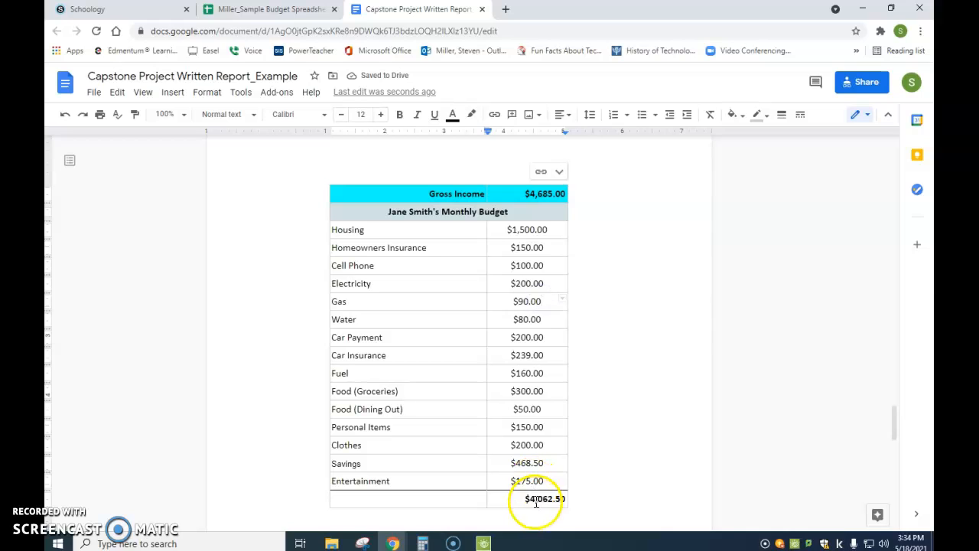
pyautogui.click(560, 114)
pyautogui.click(529, 137)
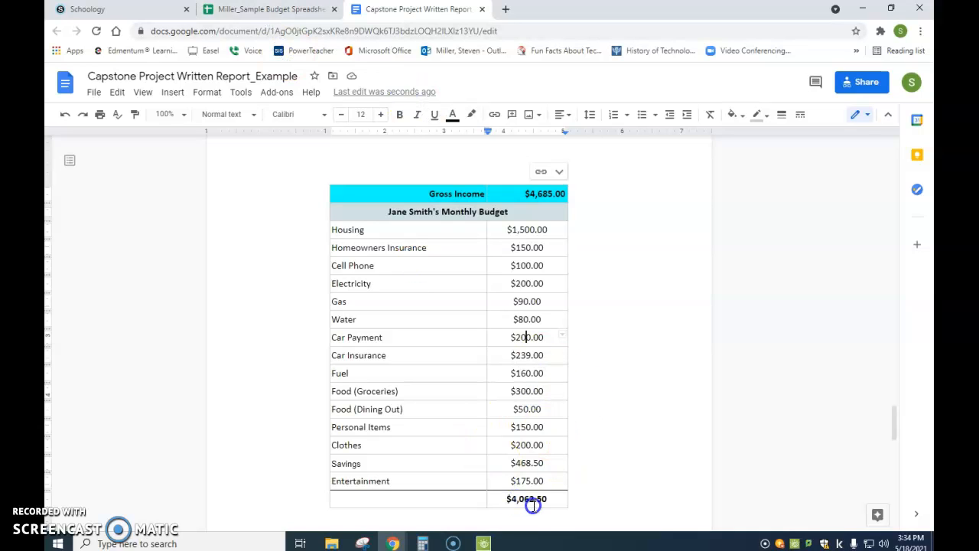
pyautogui.click(516, 228)
# Switch to the budget spreadsheet and set the Housing amount in cell B3 to 2000
pyautogui.click(280, 9)
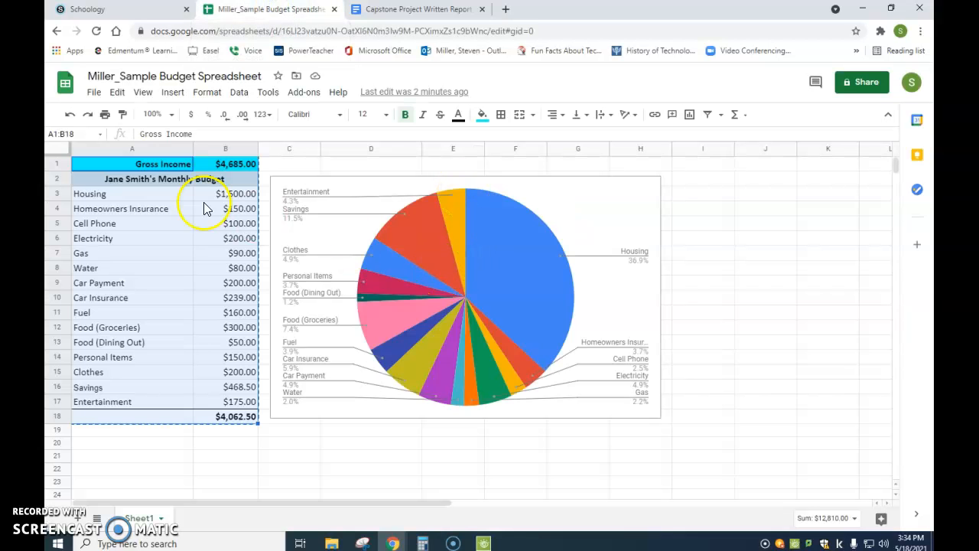
pyautogui.click(232, 196)
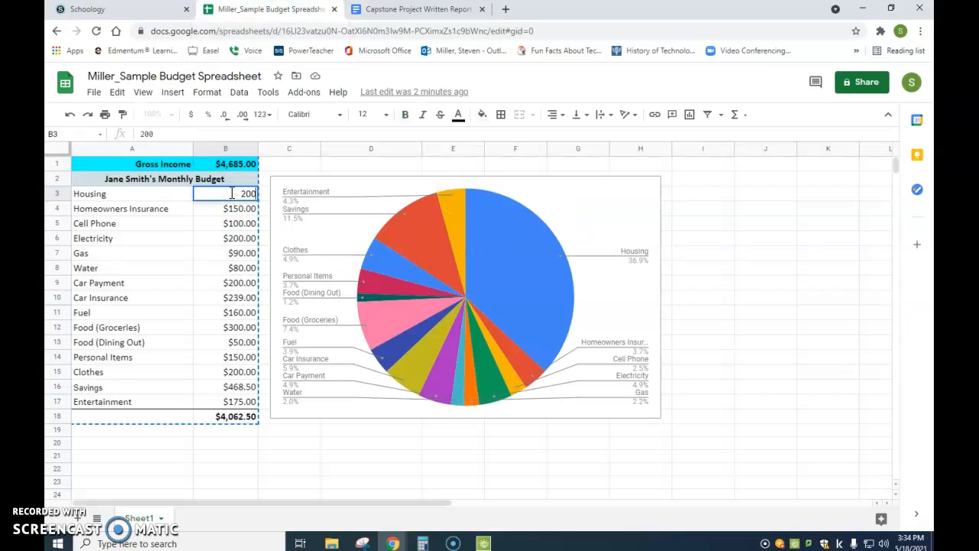
pyautogui.press('Return')
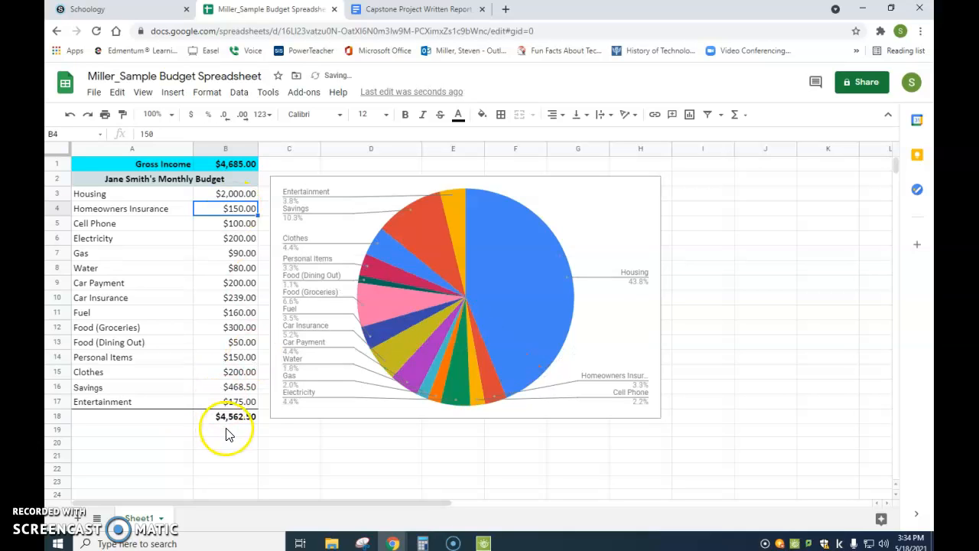
# Return to the report and update the linked budget table from the spreadsheet
pyautogui.click(421, 9)
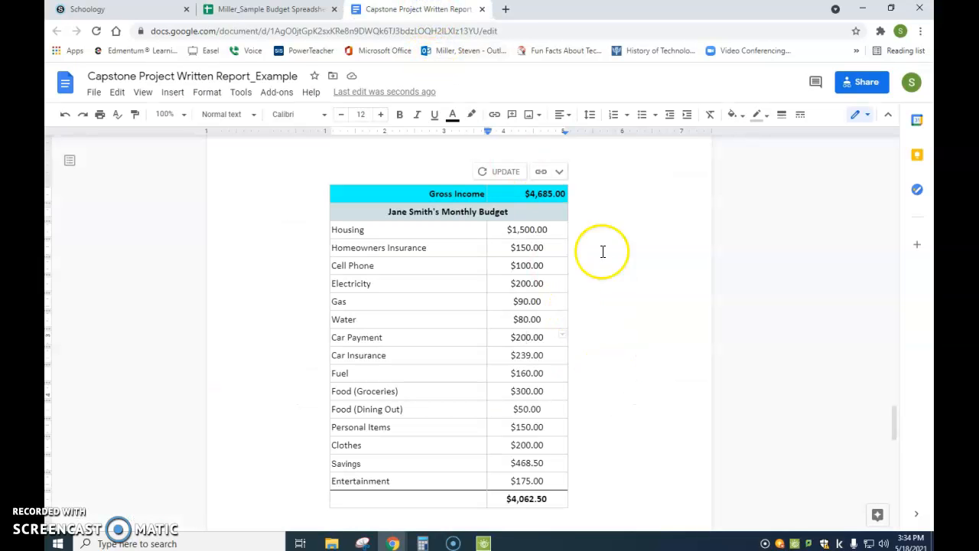
pyautogui.click(502, 171)
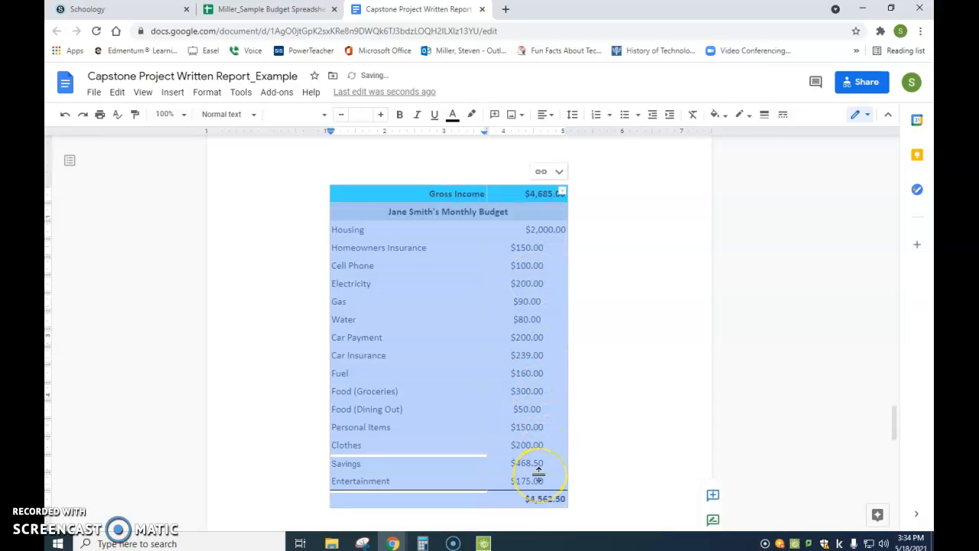
pyautogui.click(533, 394)
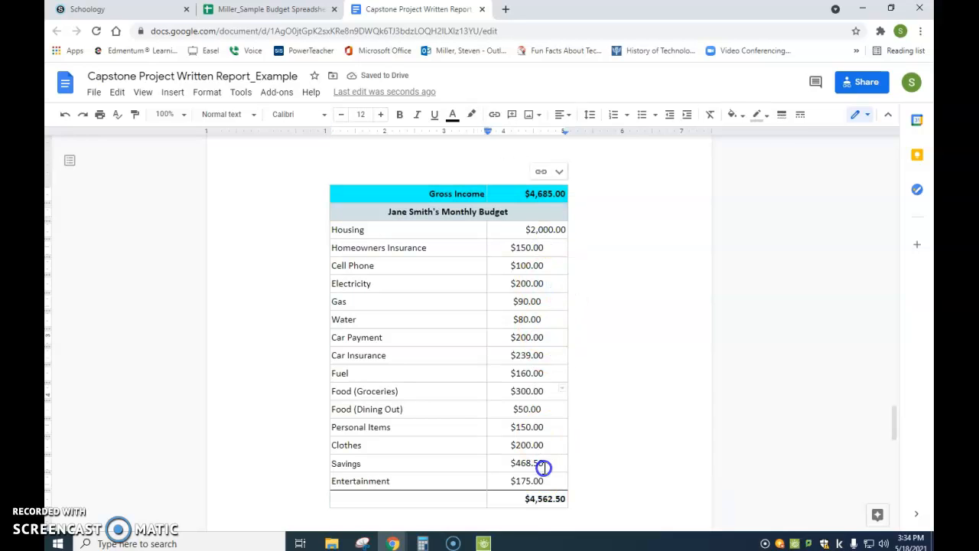
# Check the spreadsheet, return to the report and centre the table's amounts from Housing down to the total
pyautogui.click(283, 9)
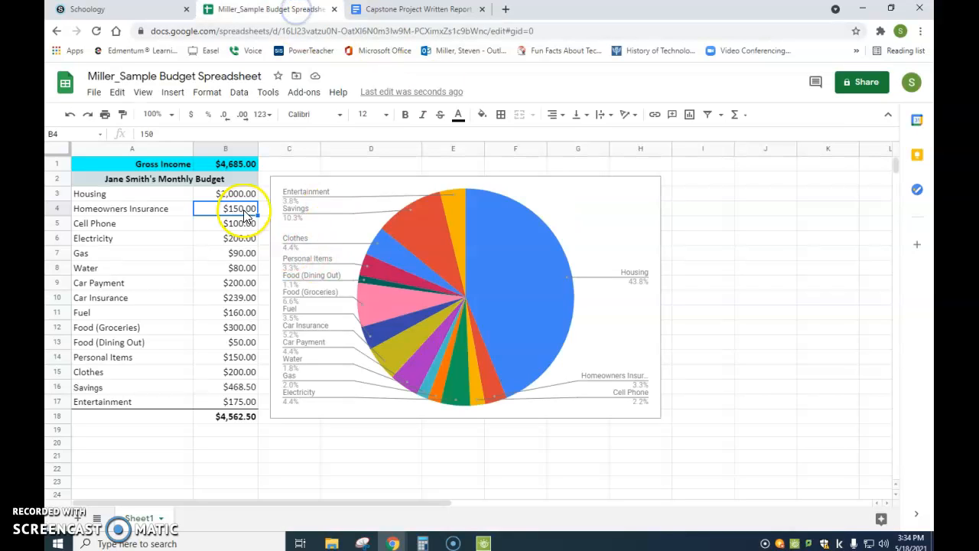
pyautogui.click(426, 11)
pyautogui.moveTo(527, 236); pyautogui.dragTo(525, 495)
pyautogui.click(547, 124)
pyautogui.click(512, 135)
pyautogui.click(549, 285)
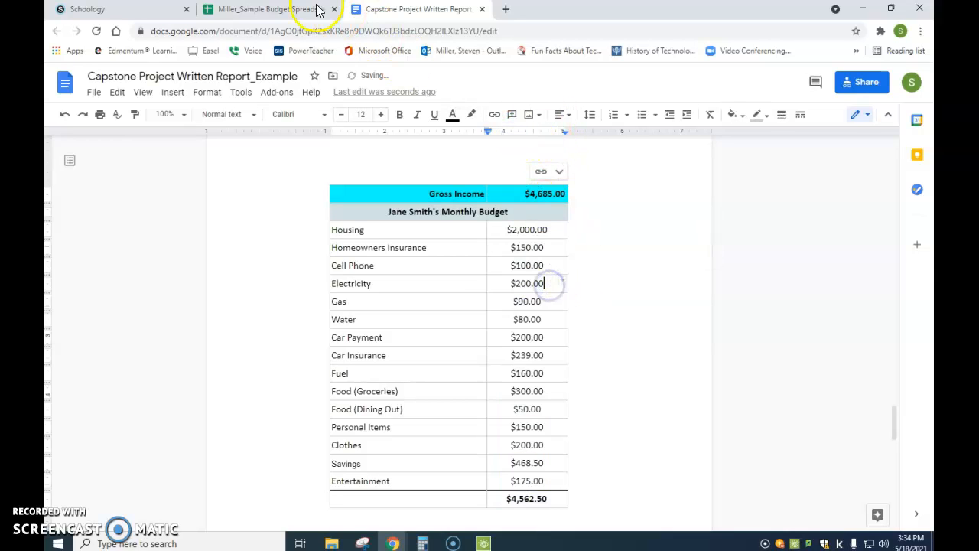
# Select the linked pie chart on the page before the budget table in the report
pyautogui.click(520, 343)
pyautogui.scroll(3, 522, 345)
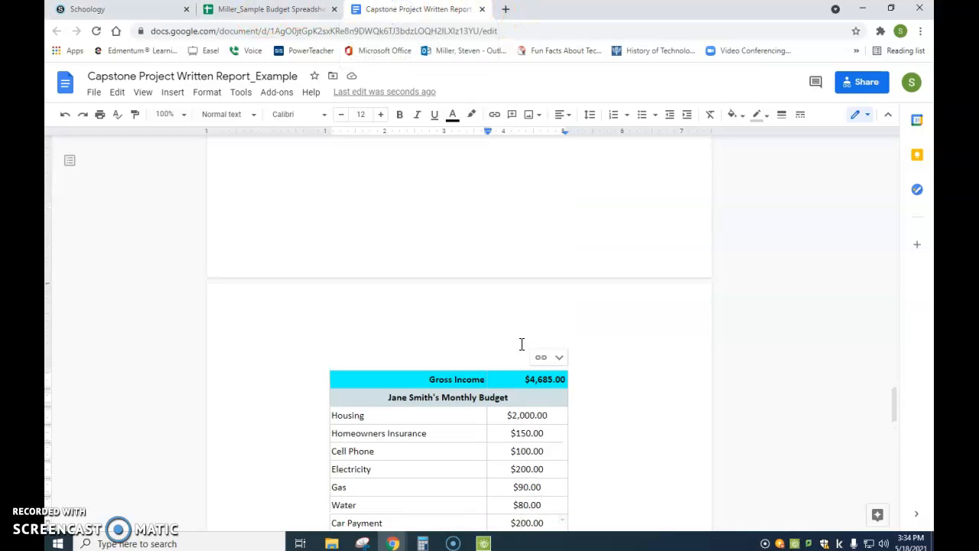
pyautogui.scroll(-2, 534, 388)
pyautogui.scroll(2, 525, 393)
pyautogui.scroll(-10, 525, 390)
pyautogui.scroll(3, 512, 306)
pyautogui.click(491, 280)
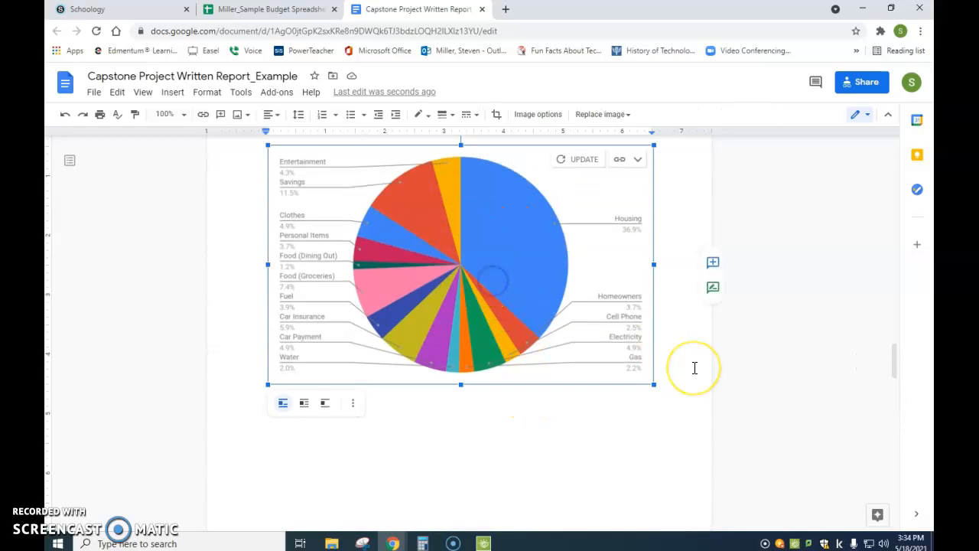